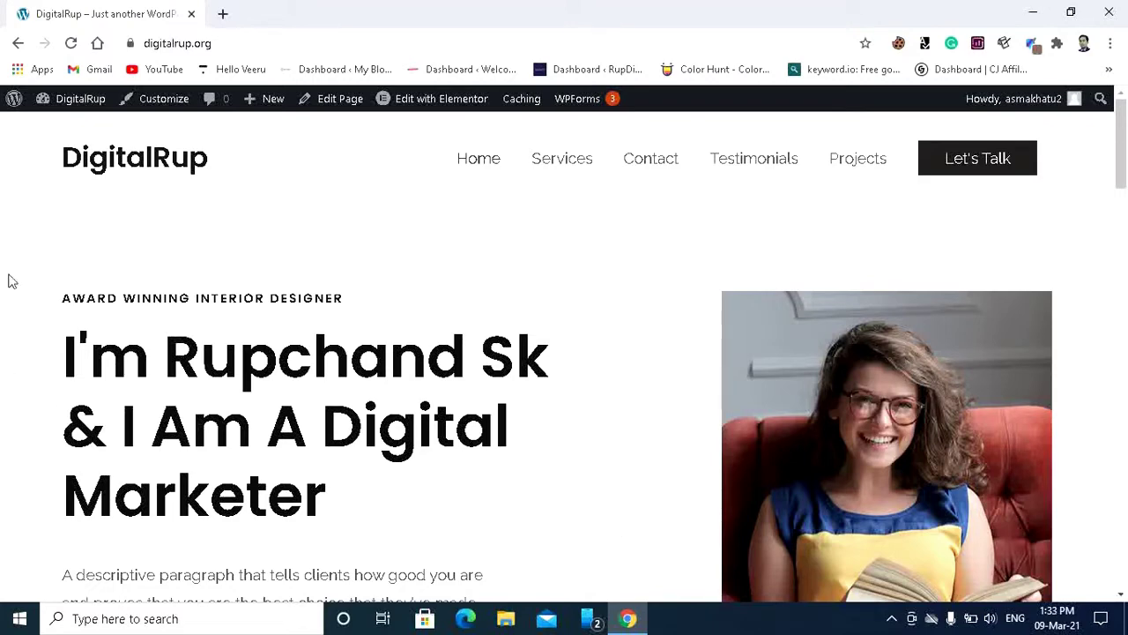
Search the plugin directory for 'Wp res' from Plugins > Add New
{"action": "left_click", "coordinate": [82, 127]}
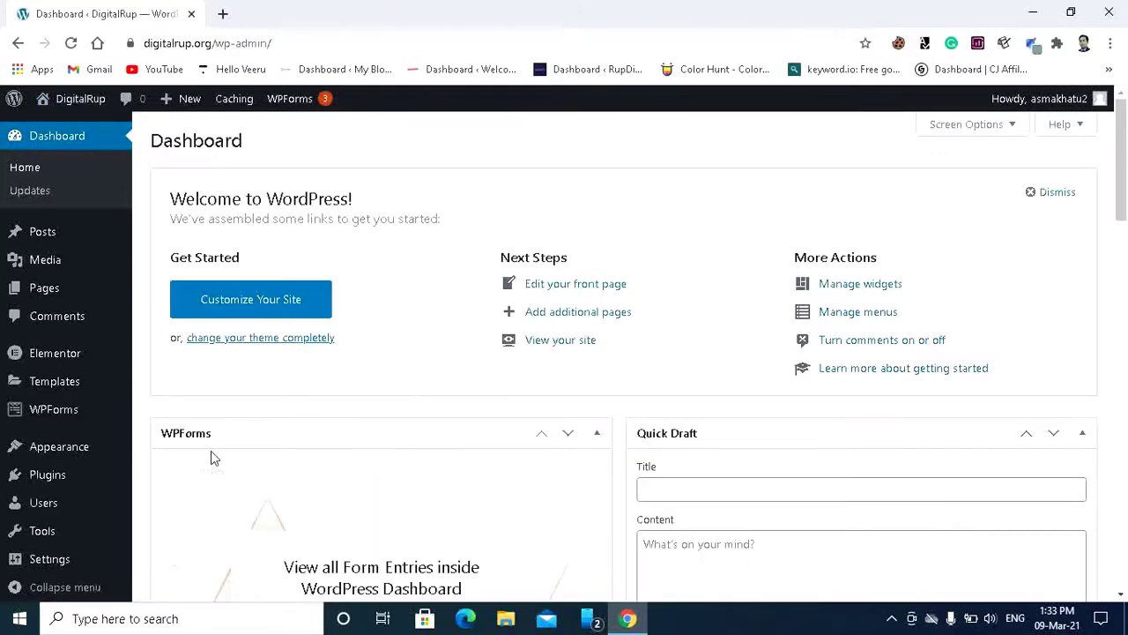
{"action": "mouse_move", "coordinate": [93, 471]}
{"action": "scroll", "coordinate": [87, 469], "scroll_direction": "down", "scroll_amount": 1}
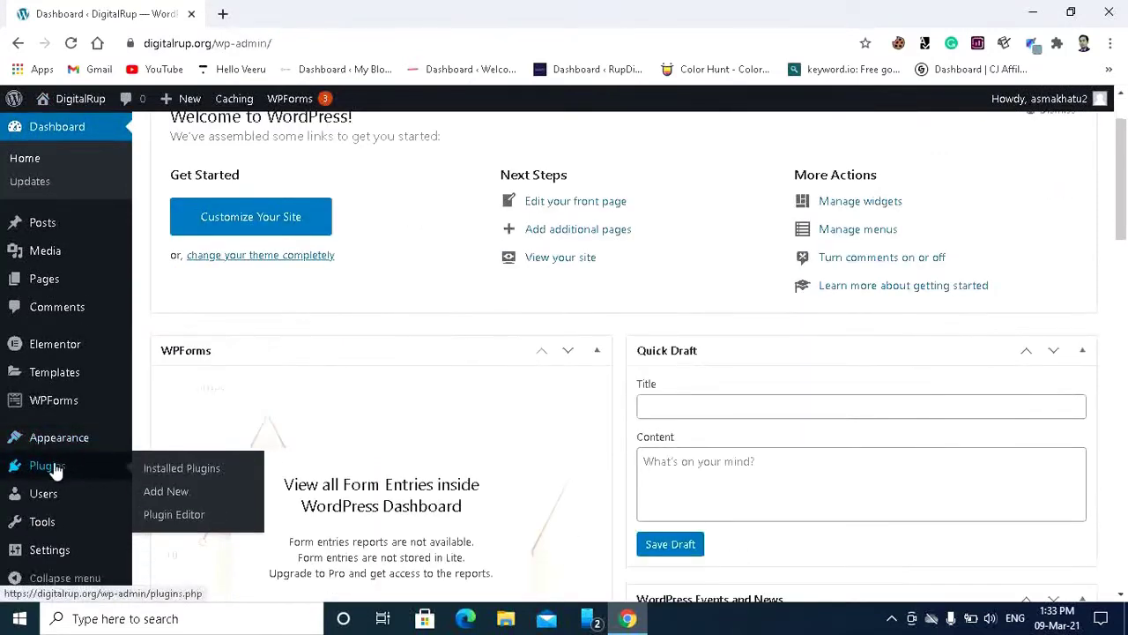
{"action": "left_click", "coordinate": [165, 477]}
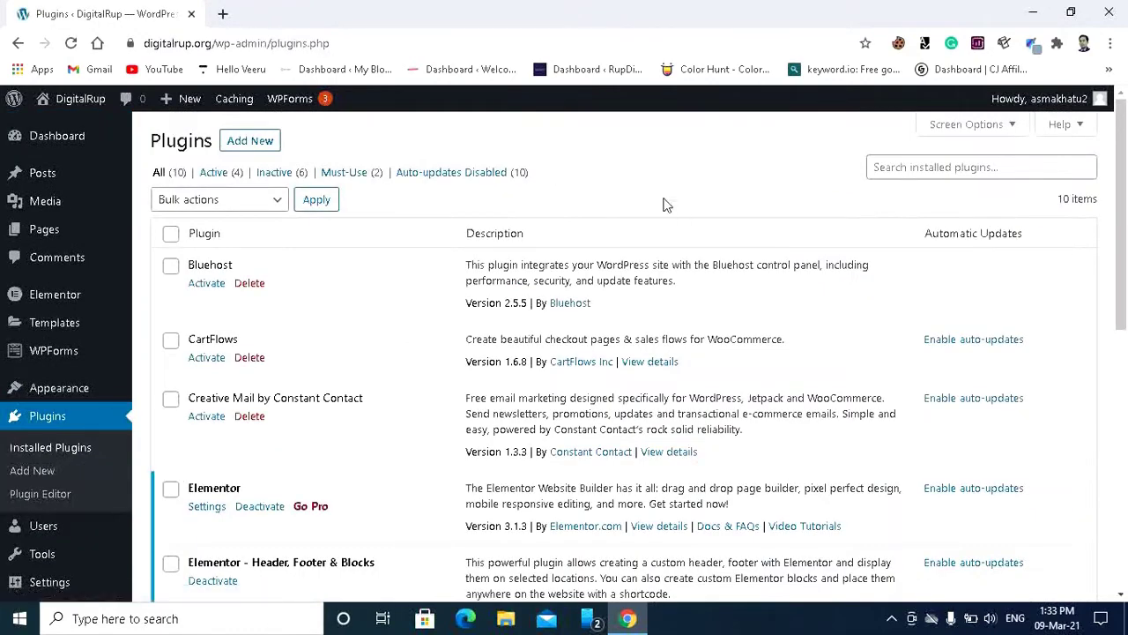
{"action": "left_click", "coordinate": [241, 151]}
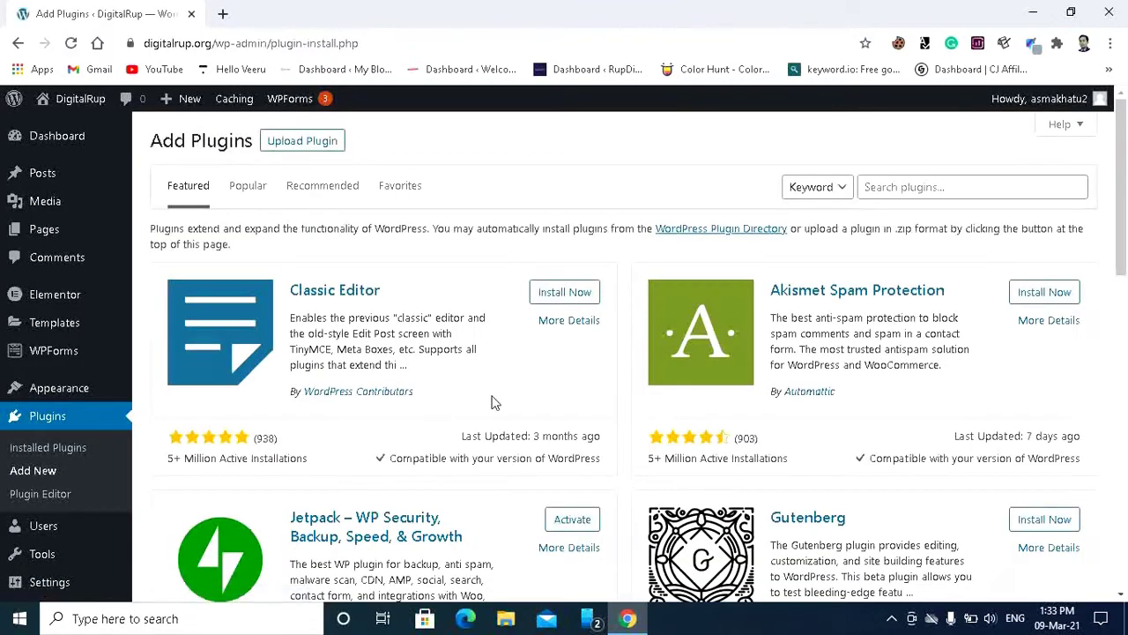
{"action": "left_click", "coordinate": [932, 188]}
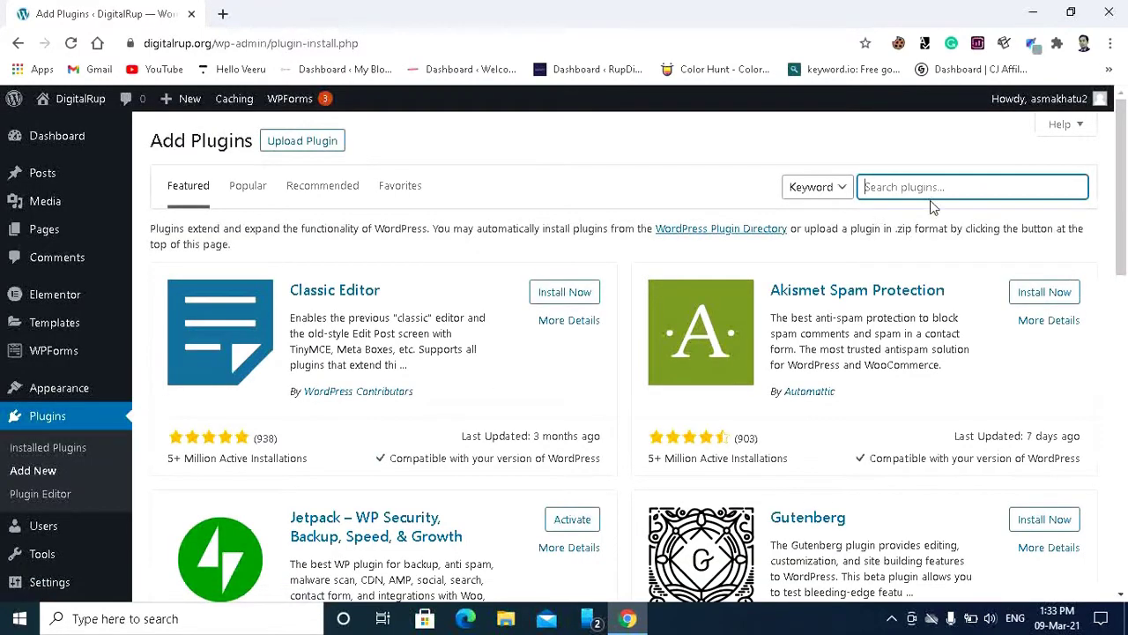
{"action": "type", "text": "Wp "}
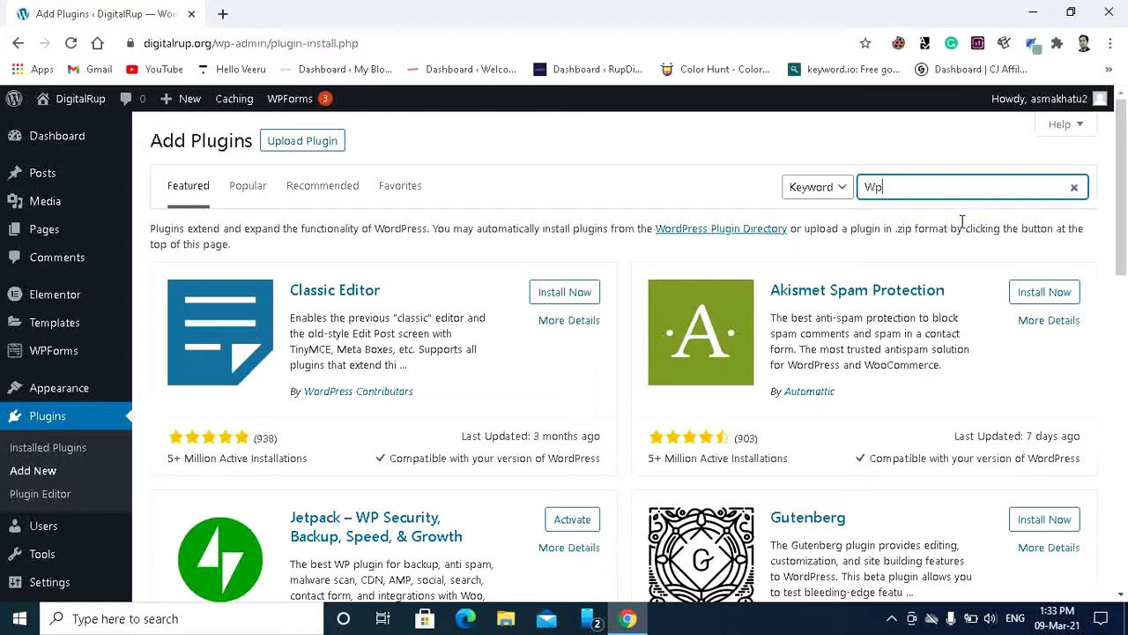
{"action": "type", "text": "reset"}
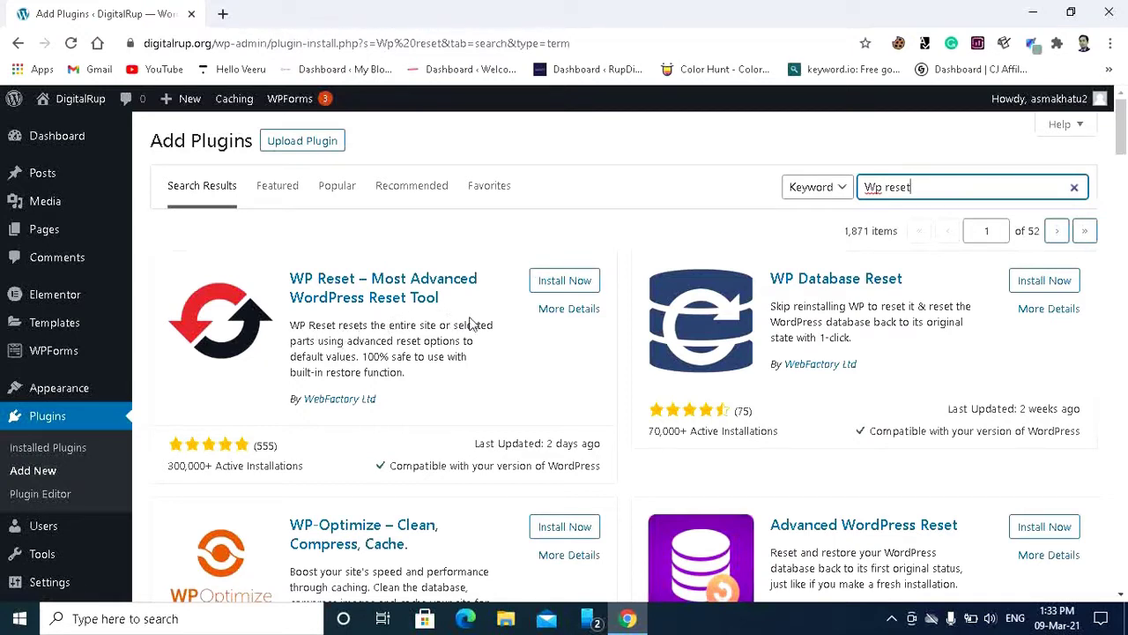
Install and activate the WP Reset plugin, then dismiss its welcome notice
{"action": "left_click", "coordinate": [580, 282]}
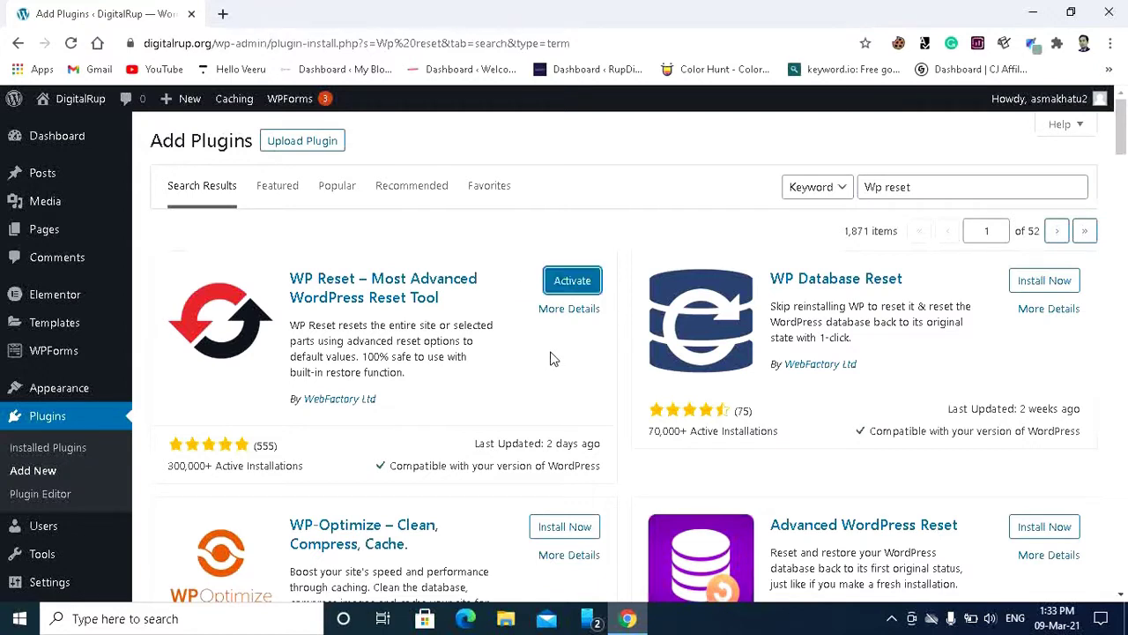
{"action": "left_click", "coordinate": [577, 287]}
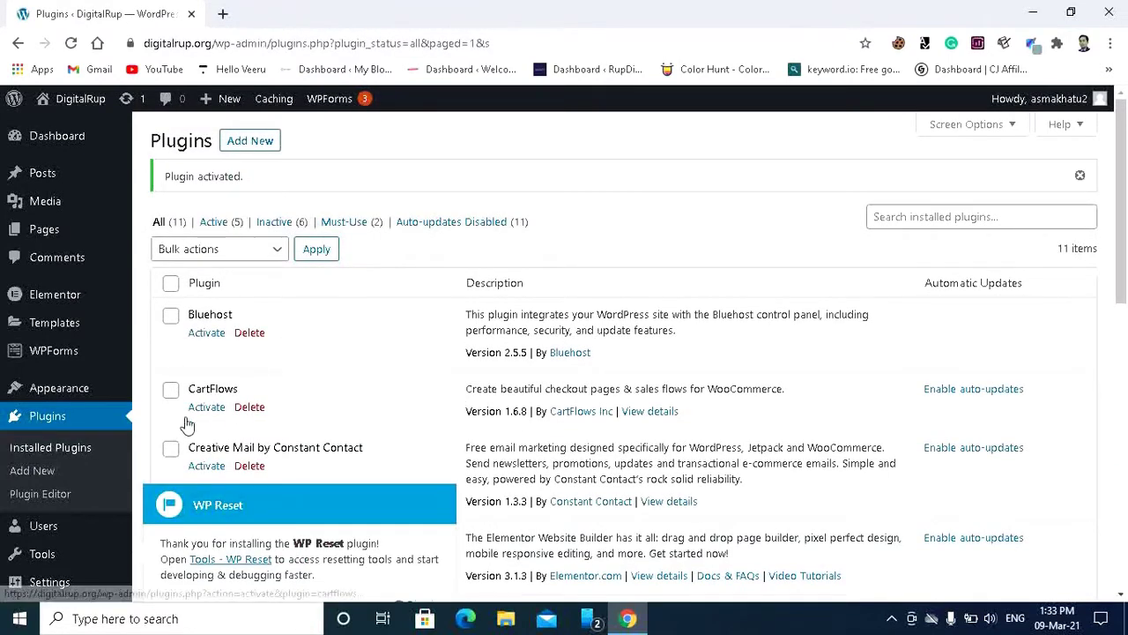
{"action": "scroll", "coordinate": [184, 423], "scroll_direction": "down", "scroll_amount": 2}
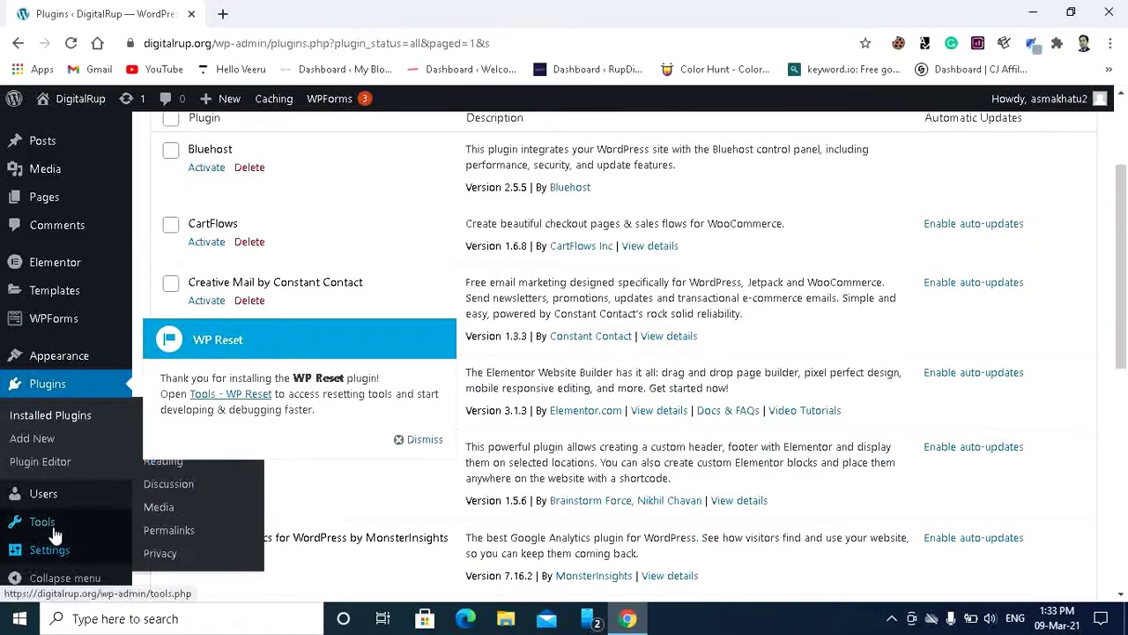
{"action": "mouse_move", "coordinate": [41, 526]}
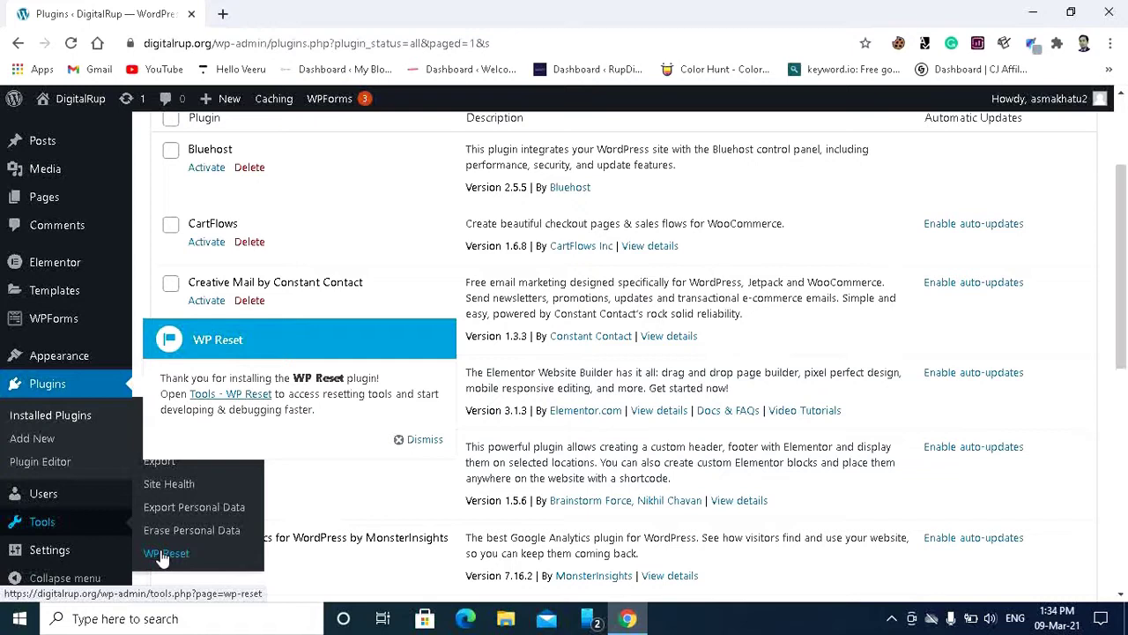
{"action": "left_click", "coordinate": [410, 440]}
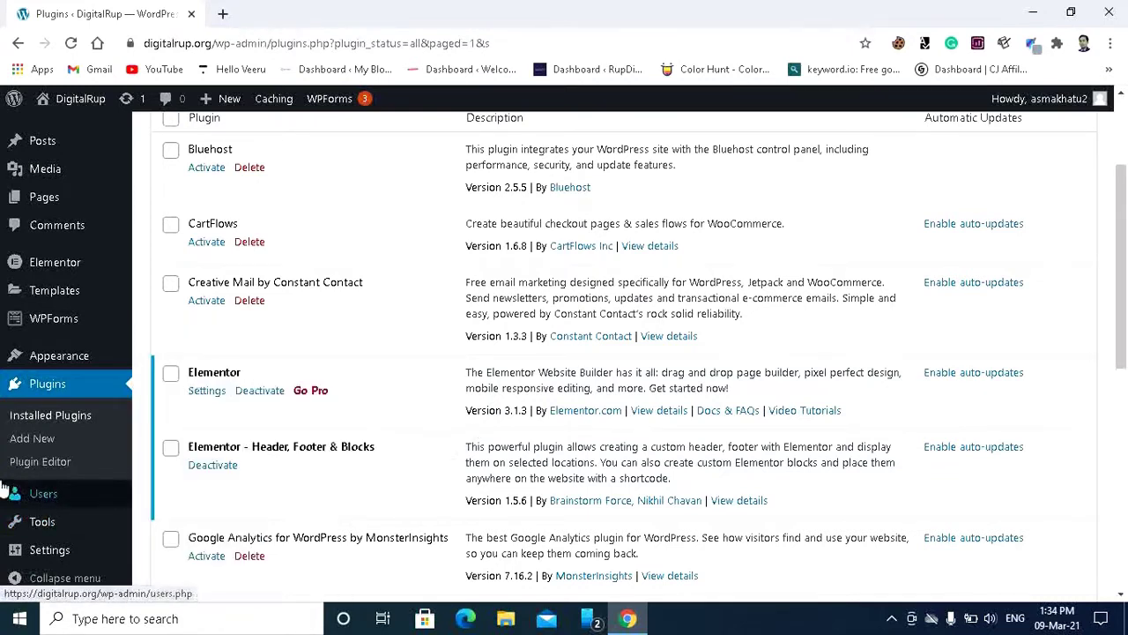
{"action": "mouse_move", "coordinate": [54, 507]}
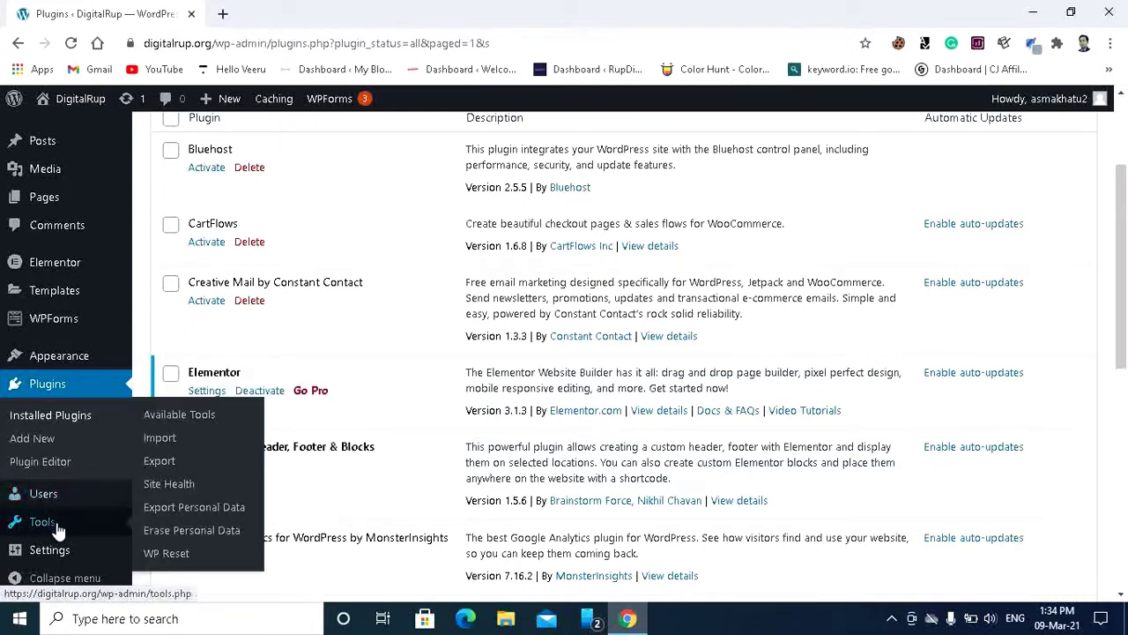
Create a snapshot named '1st Snap Shot' in the WP Reset Snapshots tab
{"action": "left_click", "coordinate": [166, 553]}
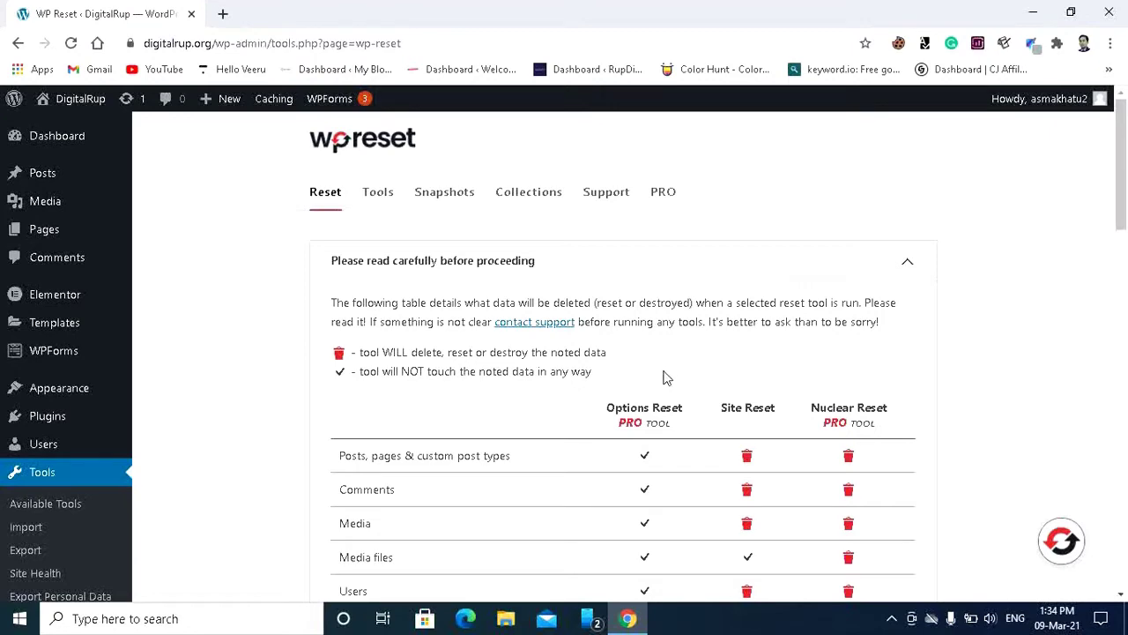
{"action": "left_click", "coordinate": [441, 196]}
{"action": "scroll", "coordinate": [577, 295], "scroll_direction": "down", "scroll_amount": 3}
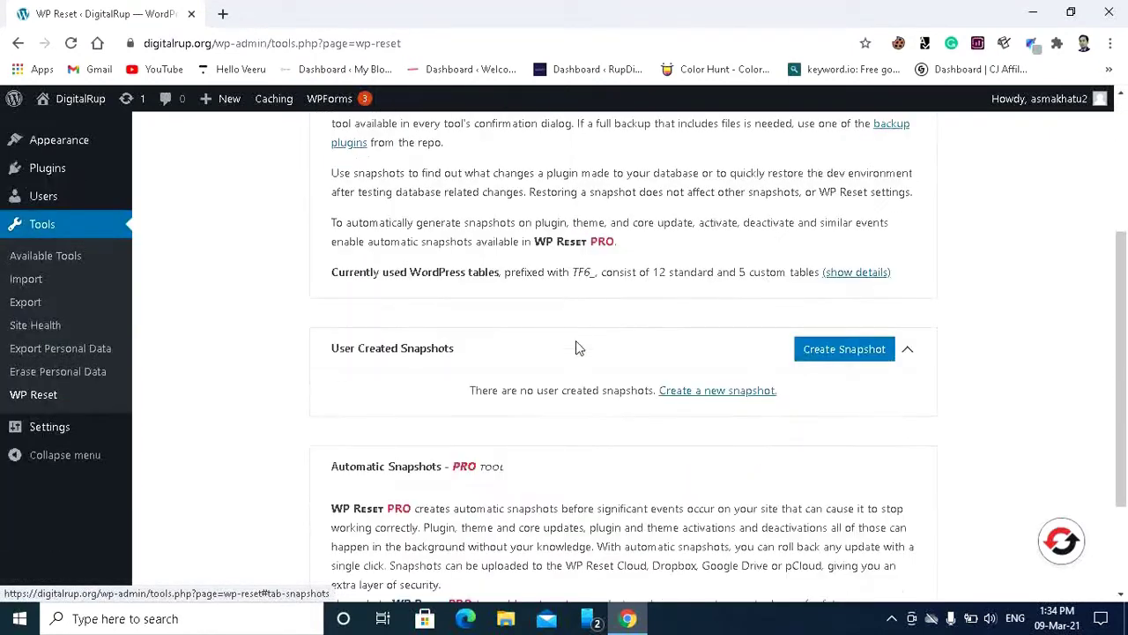
{"action": "left_click", "coordinate": [831, 352]}
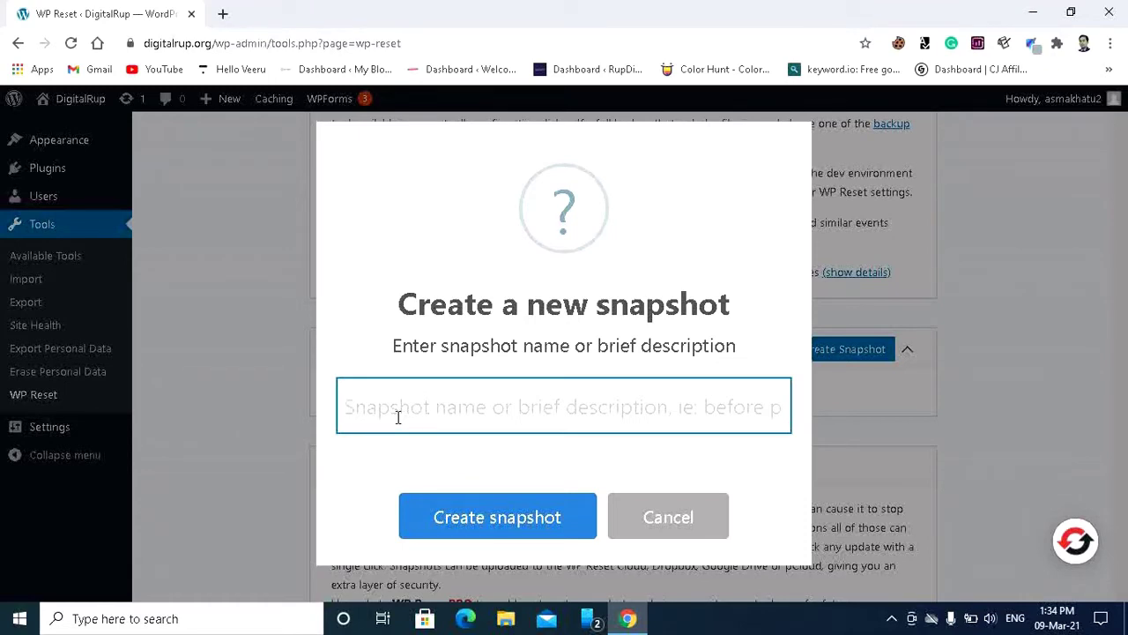
{"action": "type", "text": "1st "}
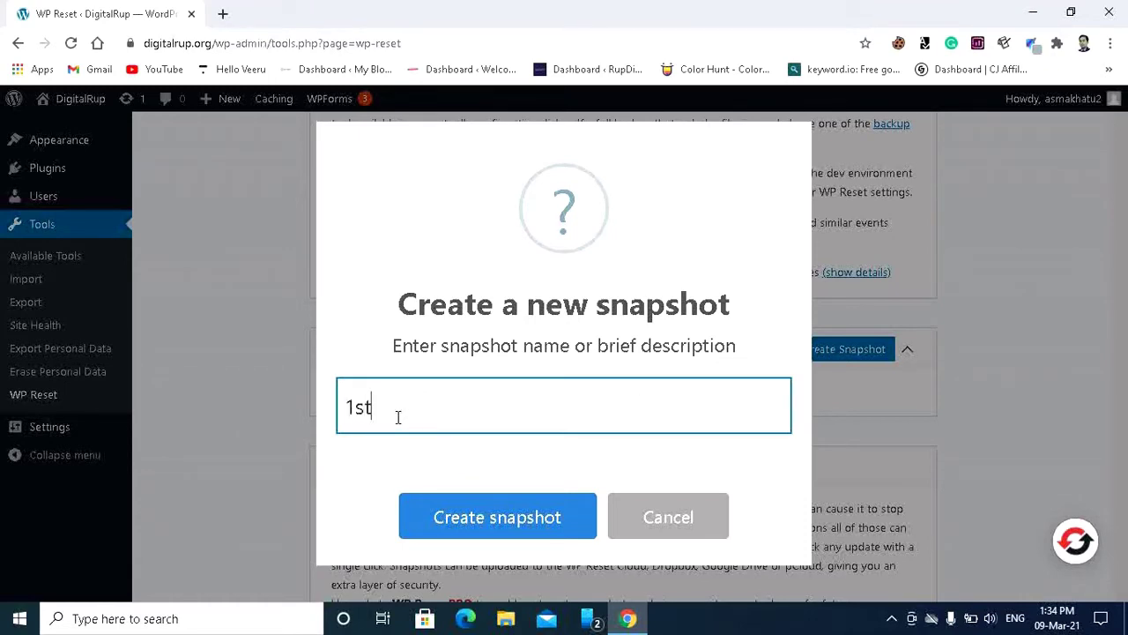
{"action": "type", "text": "Snap Shot"}
{"action": "left_click", "coordinate": [500, 531]}
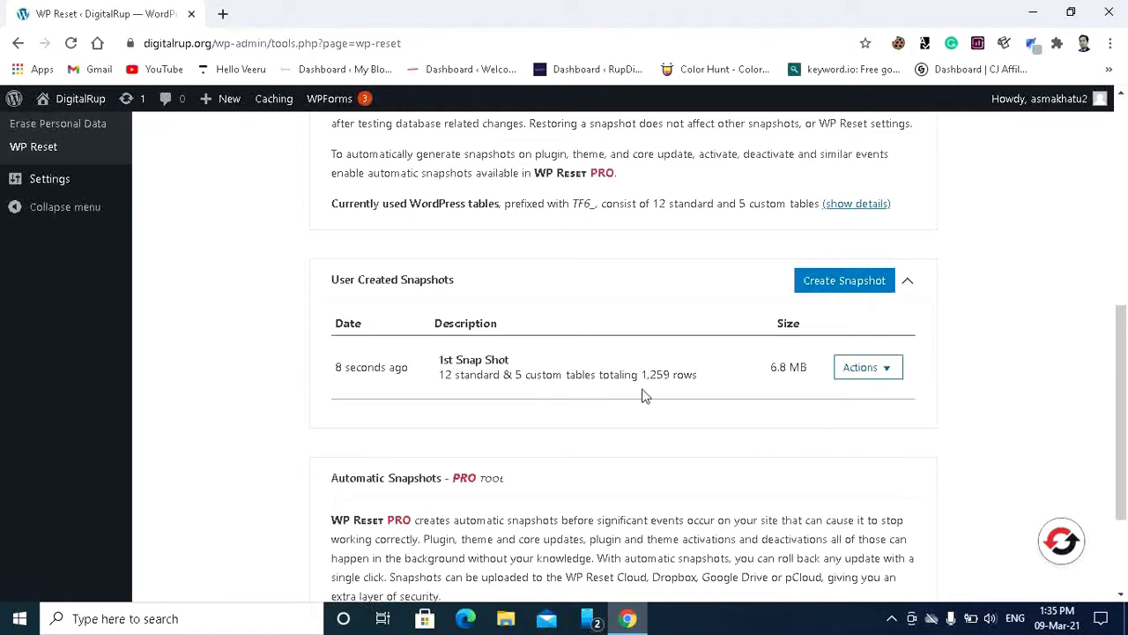
{"action": "scroll", "coordinate": [711, 415], "scroll_direction": "up", "scroll_amount": 7}
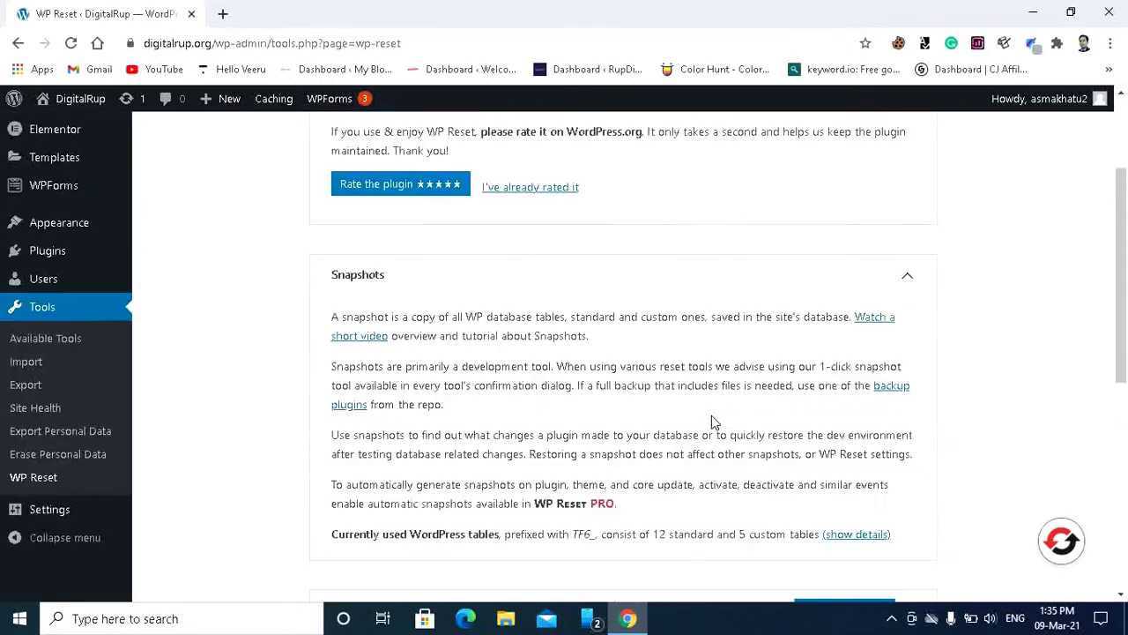
{"action": "scroll", "coordinate": [712, 427], "scroll_direction": "down", "scroll_amount": 5}
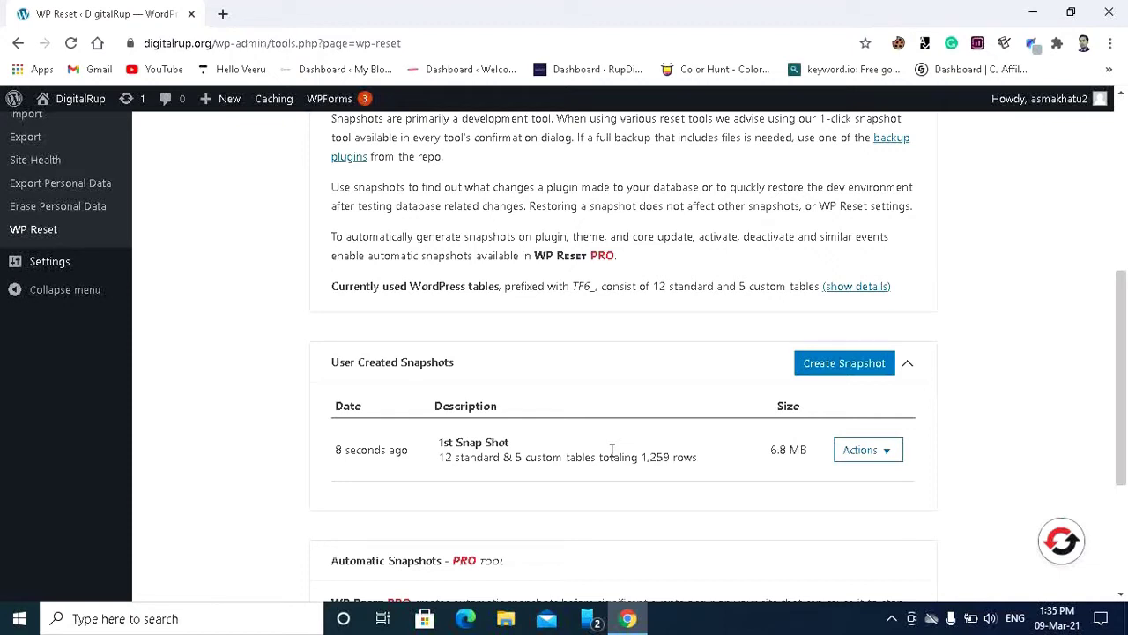
Enter the 'reset' confirmation word under Site Reset and reset WordPress to defaults
{"action": "scroll", "coordinate": [332, 202], "scroll_direction": "up", "scroll_amount": 5}
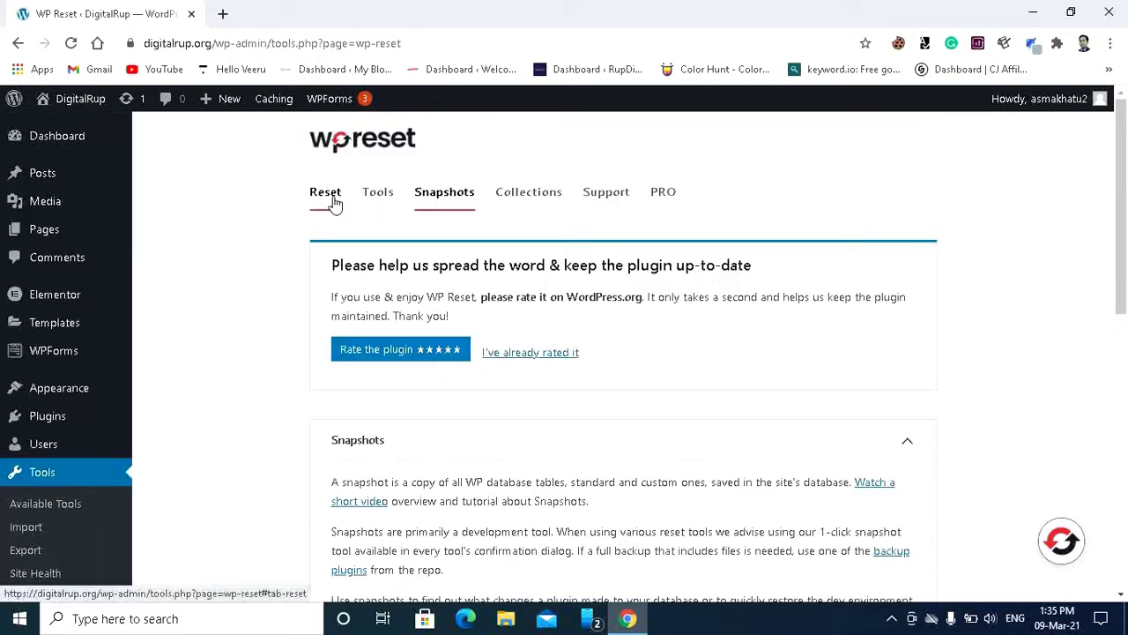
{"action": "left_click", "coordinate": [332, 201]}
{"action": "scroll", "coordinate": [602, 387], "scroll_direction": "down", "scroll_amount": 5}
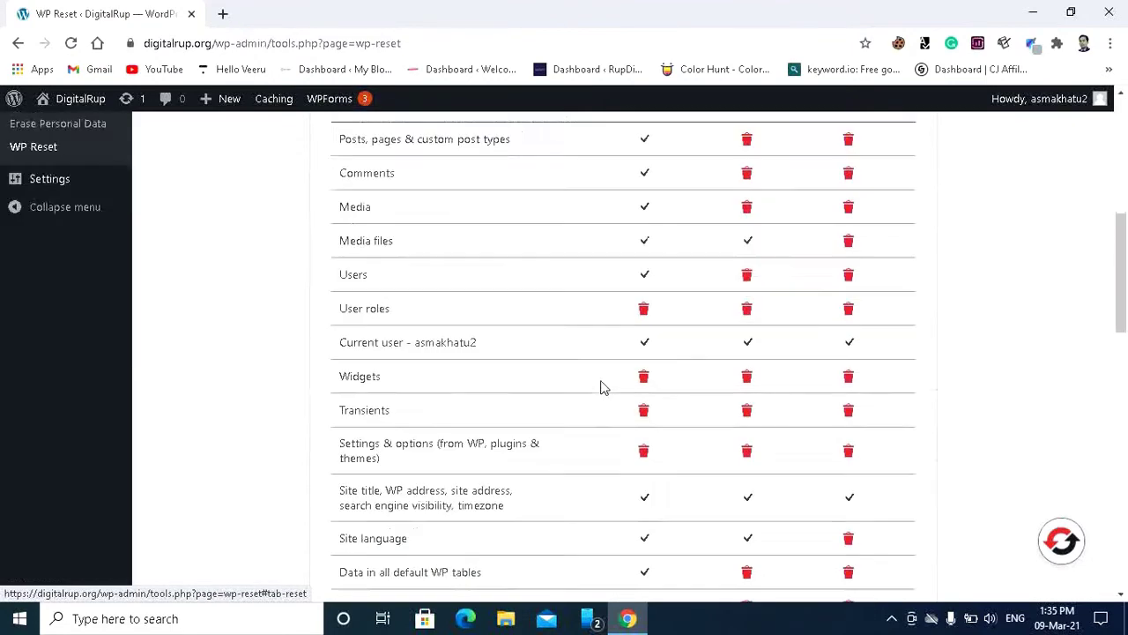
{"action": "scroll", "coordinate": [602, 388], "scroll_direction": "down", "scroll_amount": 15}
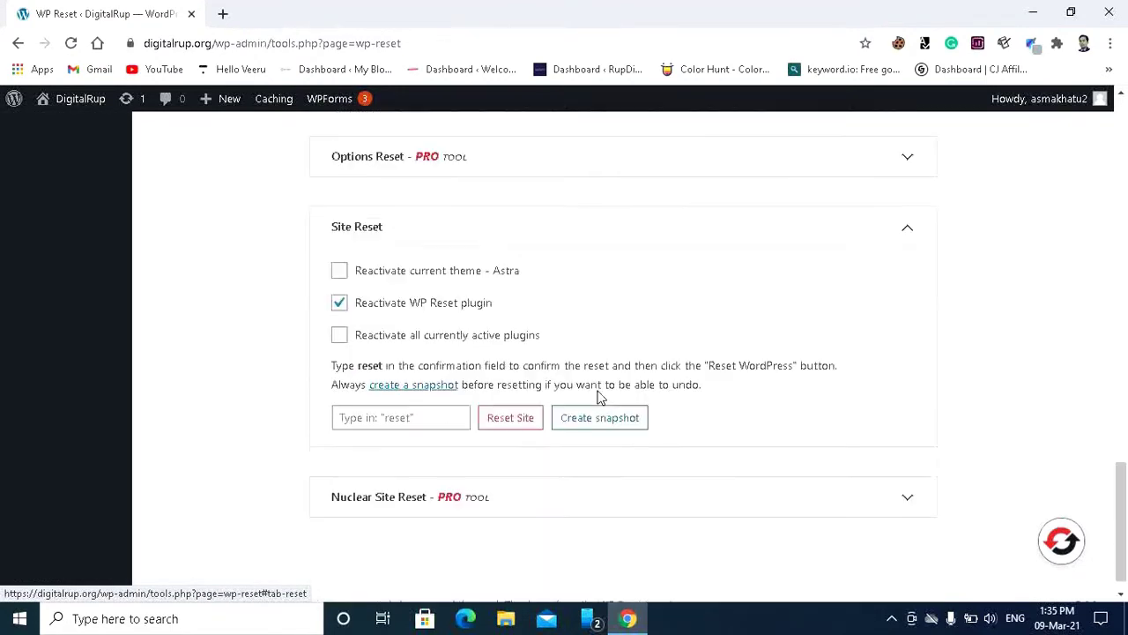
{"action": "left_click", "coordinate": [409, 418]}
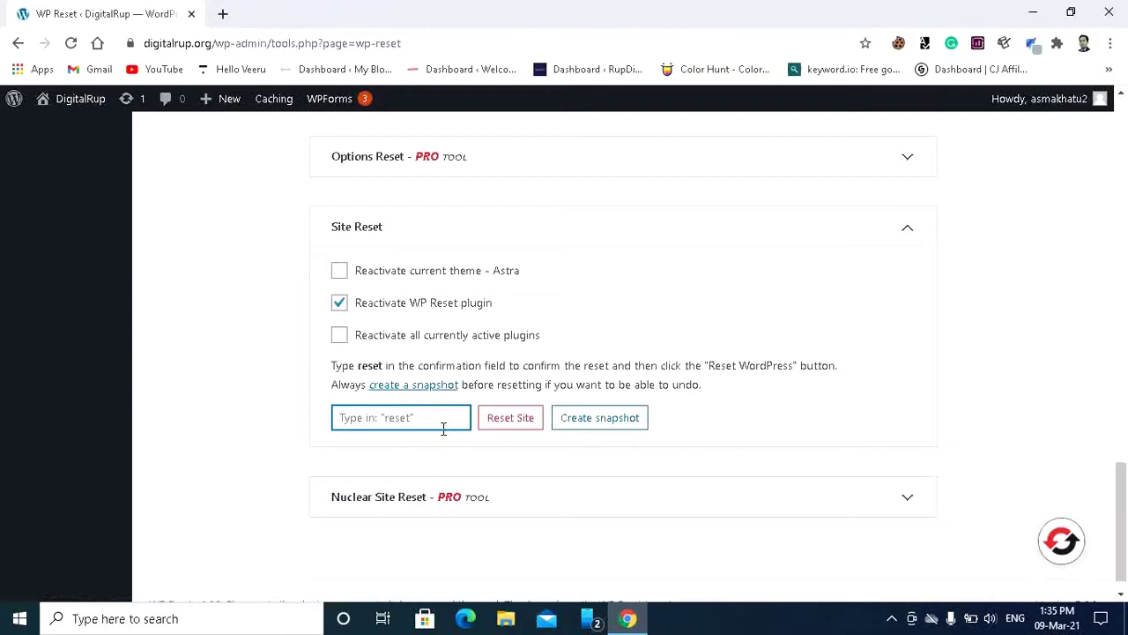
{"action": "type", "text": "reset"}
{"action": "left_click", "coordinate": [499, 421]}
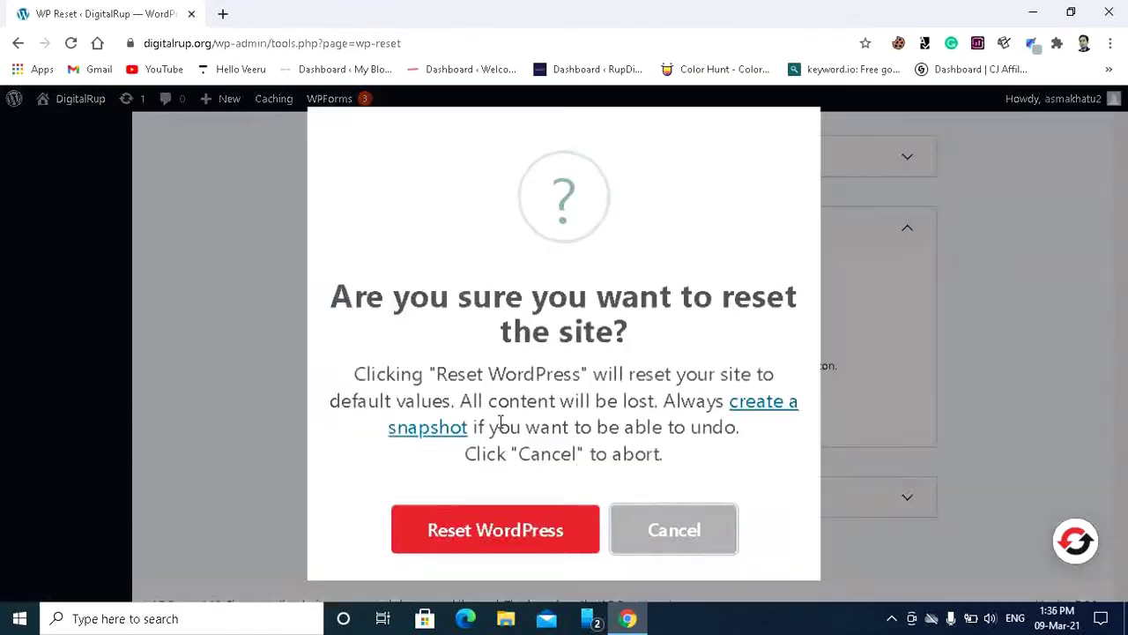
{"action": "left_click", "coordinate": [510, 531]}
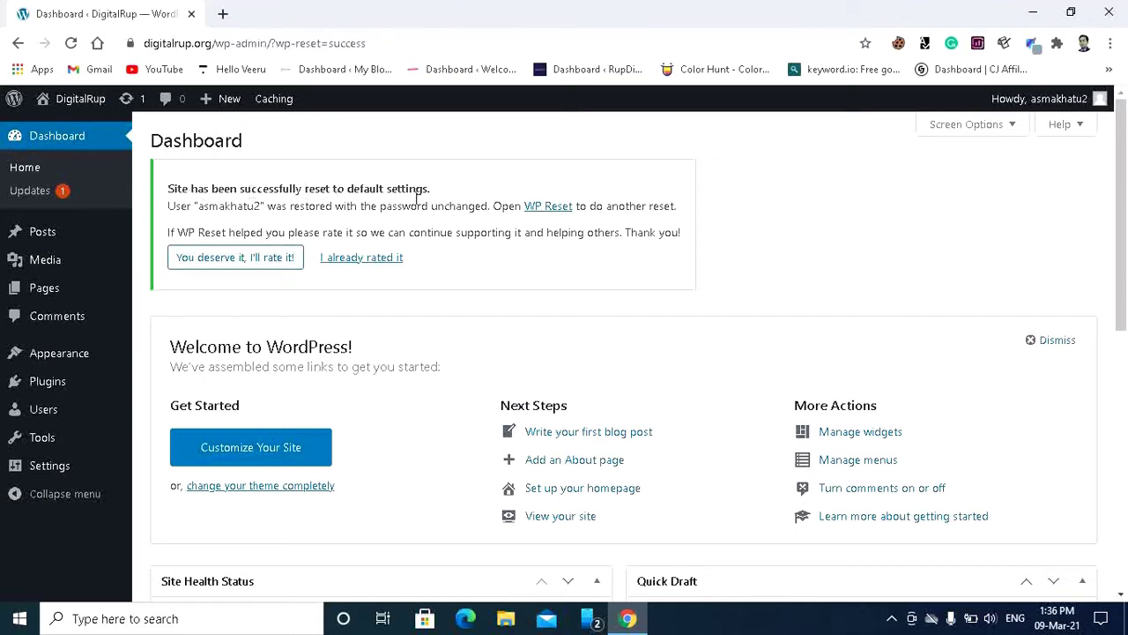
View the DigitalRup front page's default Hello world! post in a new tab, then return to admin
{"action": "middle_click", "coordinate": [86, 104]}
{"action": "left_click", "coordinate": [343, 18]}
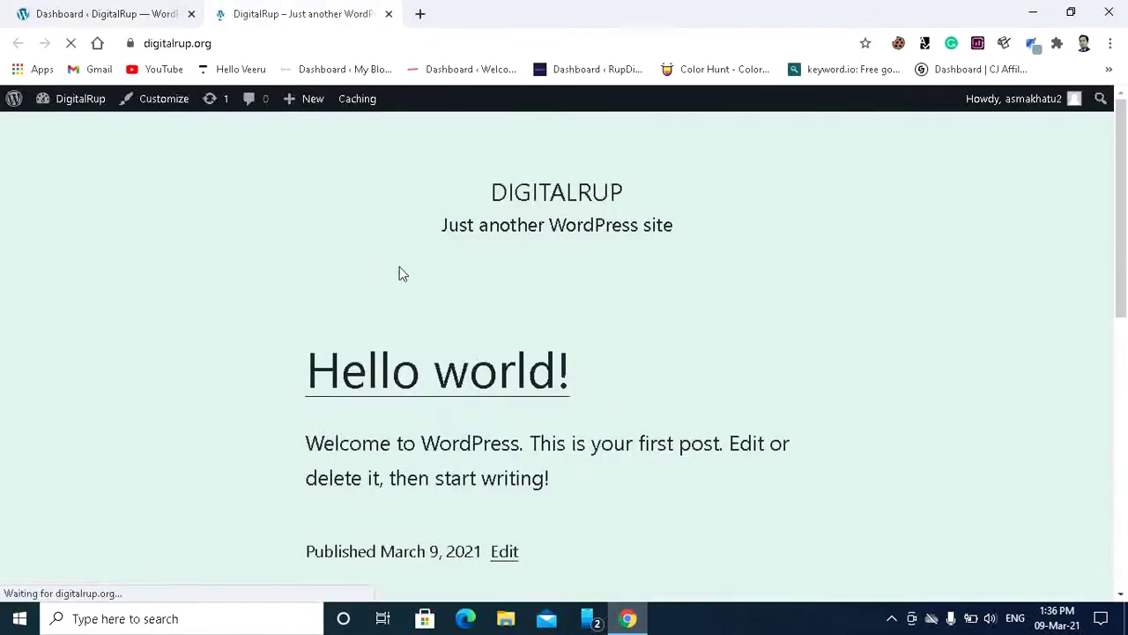
{"action": "scroll", "coordinate": [597, 436], "scroll_direction": "down", "scroll_amount": 5}
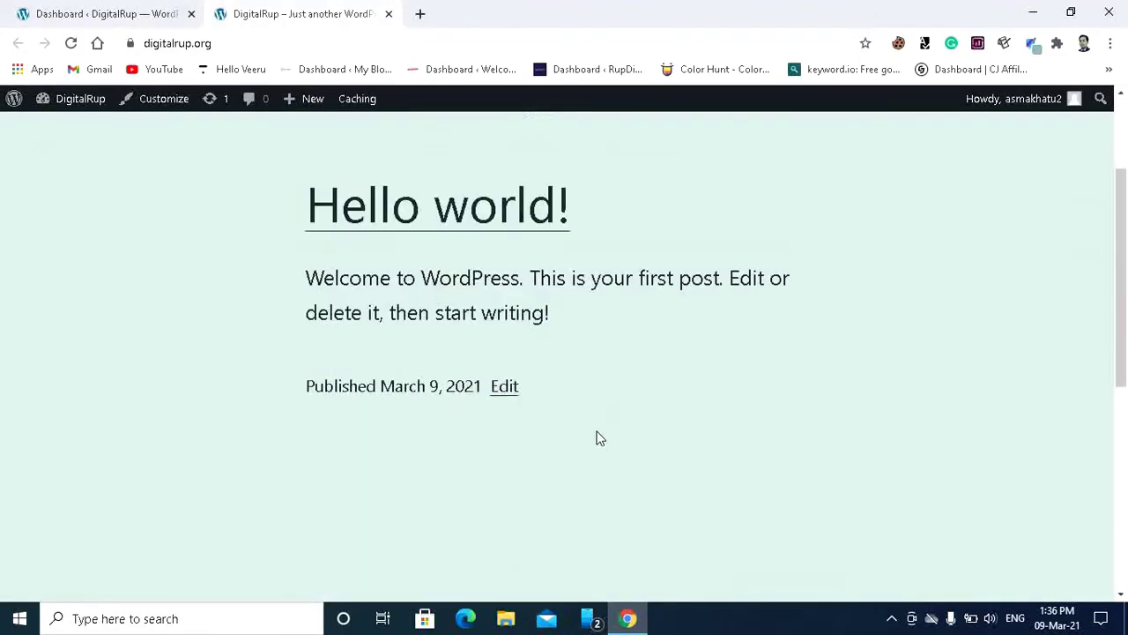
{"action": "key", "text": "ctrl+shift+Tab"}
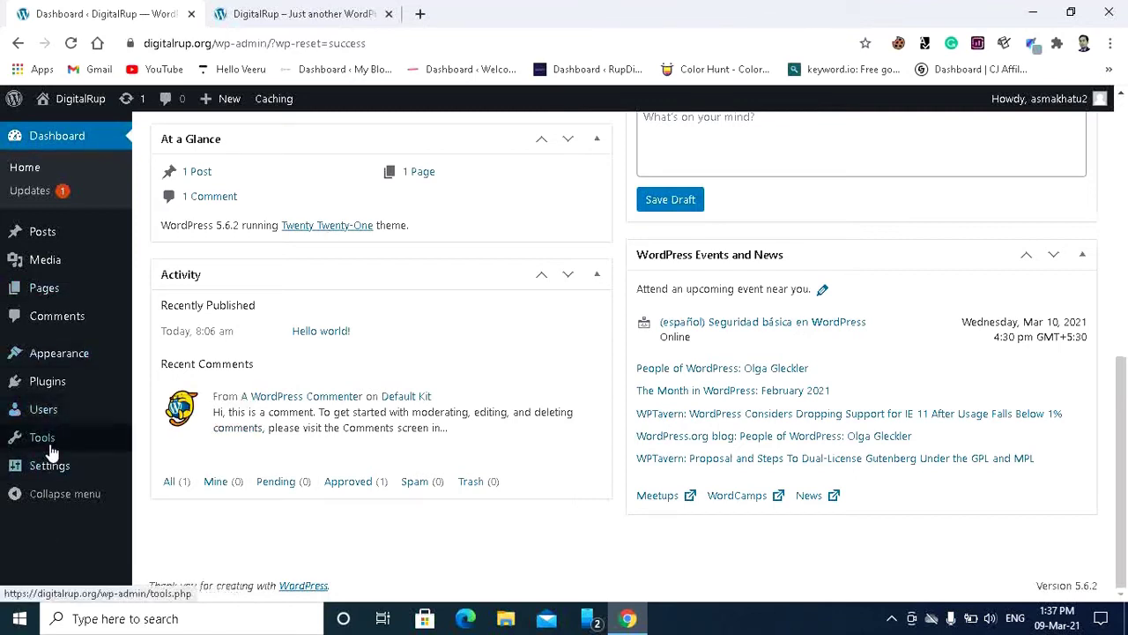
Restore the database from the '1st Snap Shot' snapshot and confirm overwriting it
{"action": "mouse_move", "coordinate": [51, 451]}
{"action": "left_click", "coordinate": [167, 520]}
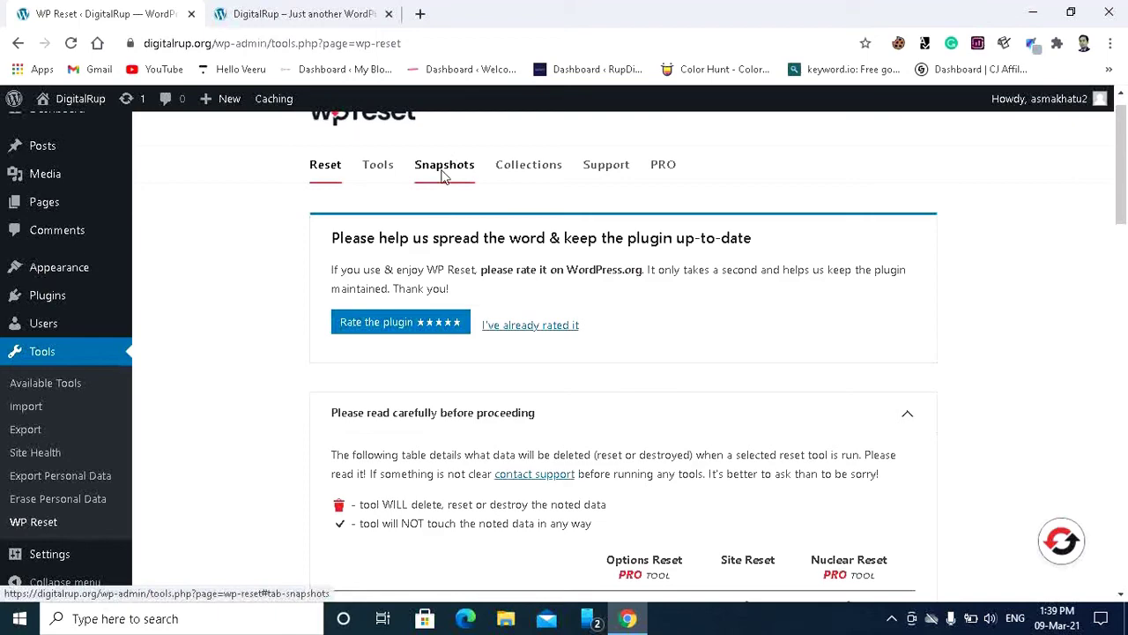
{"action": "left_click", "coordinate": [444, 168]}
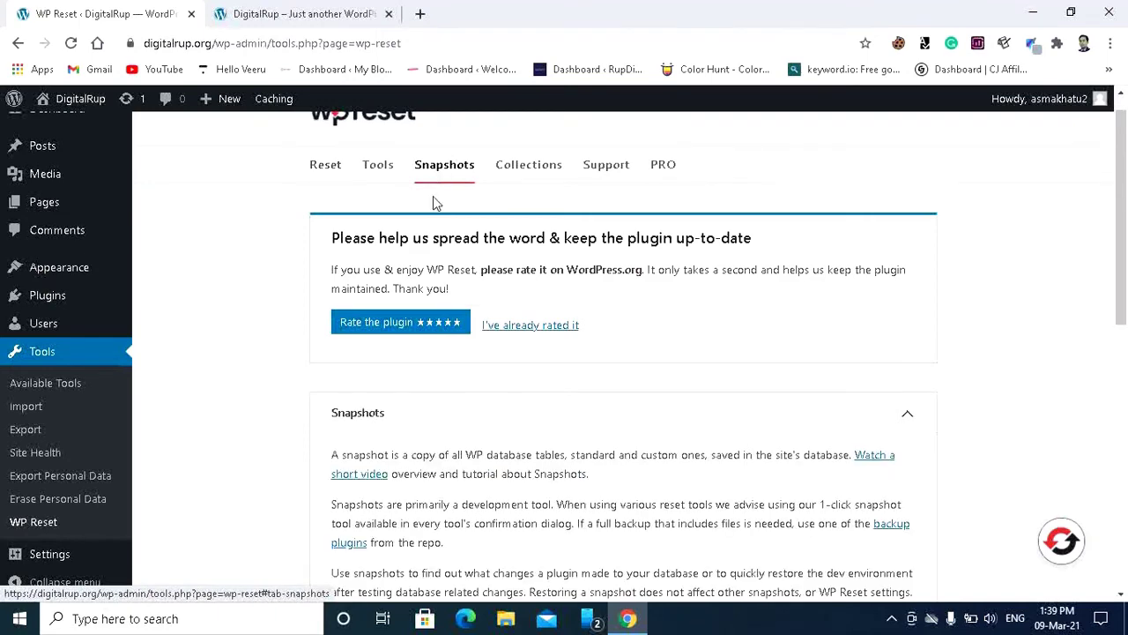
{"action": "scroll", "coordinate": [664, 390], "scroll_direction": "down", "scroll_amount": 3}
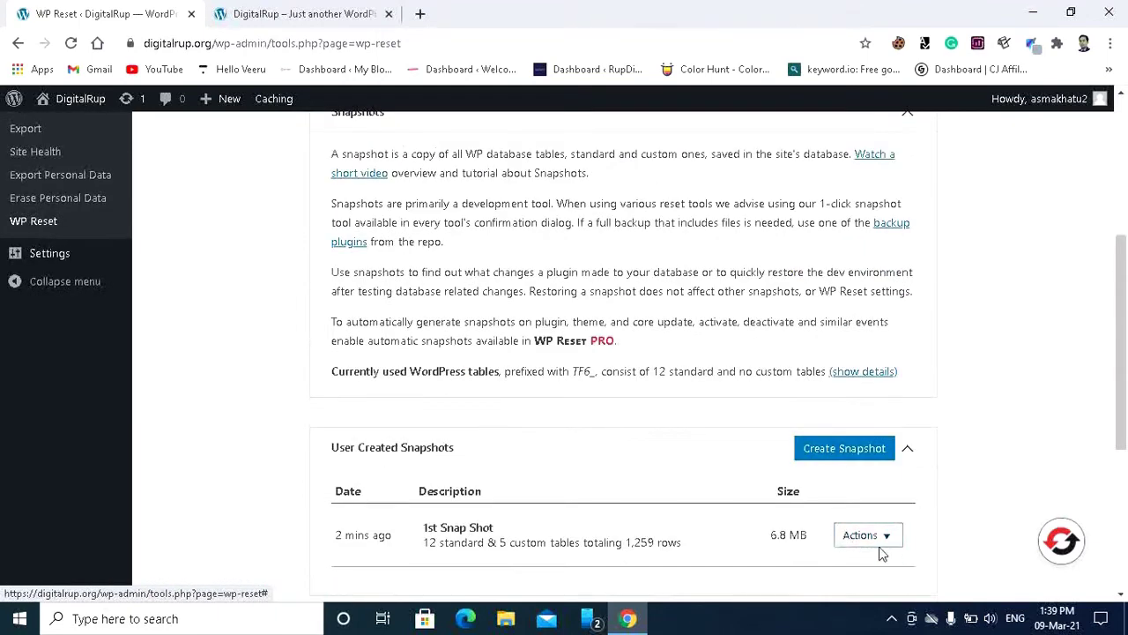
{"action": "left_click", "coordinate": [882, 539]}
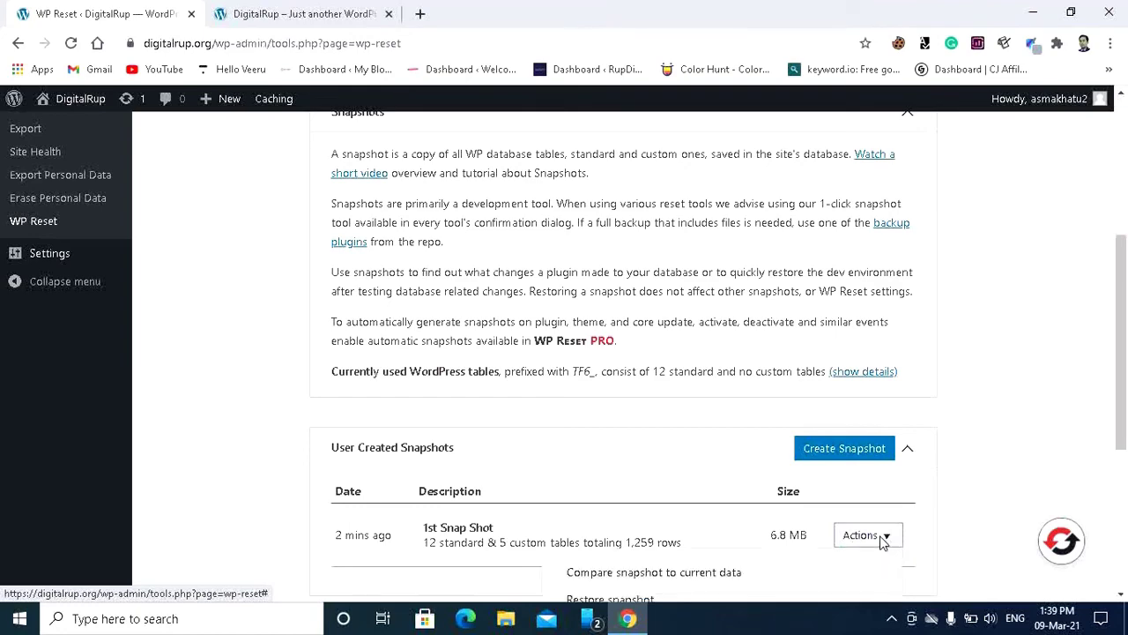
{"action": "scroll", "coordinate": [755, 411], "scroll_direction": "down", "scroll_amount": 2}
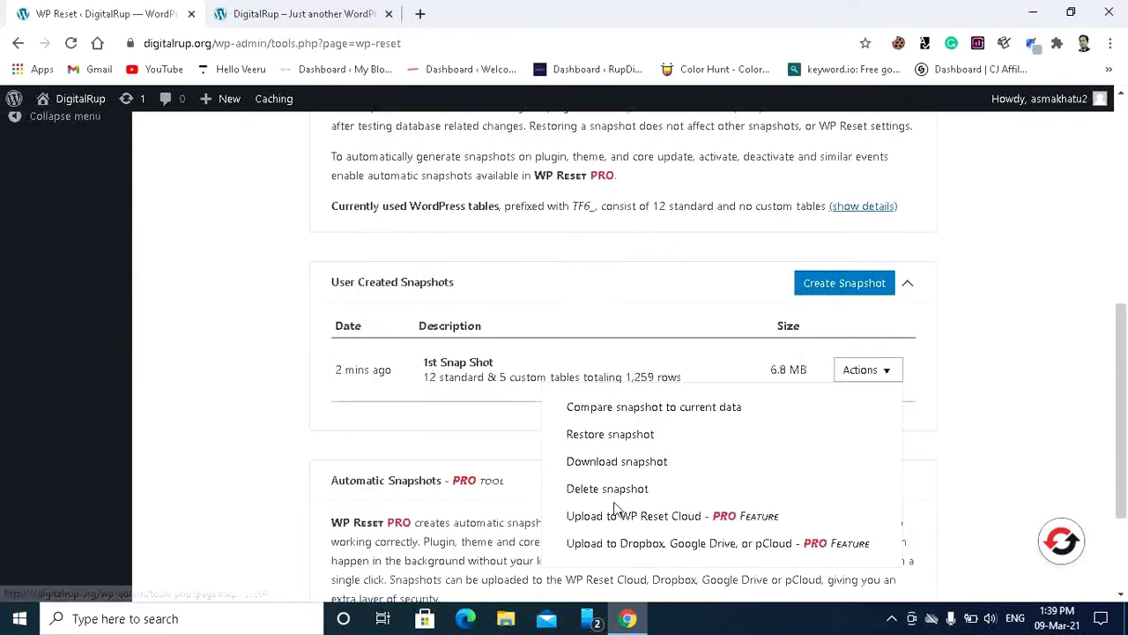
{"action": "left_click", "coordinate": [610, 434]}
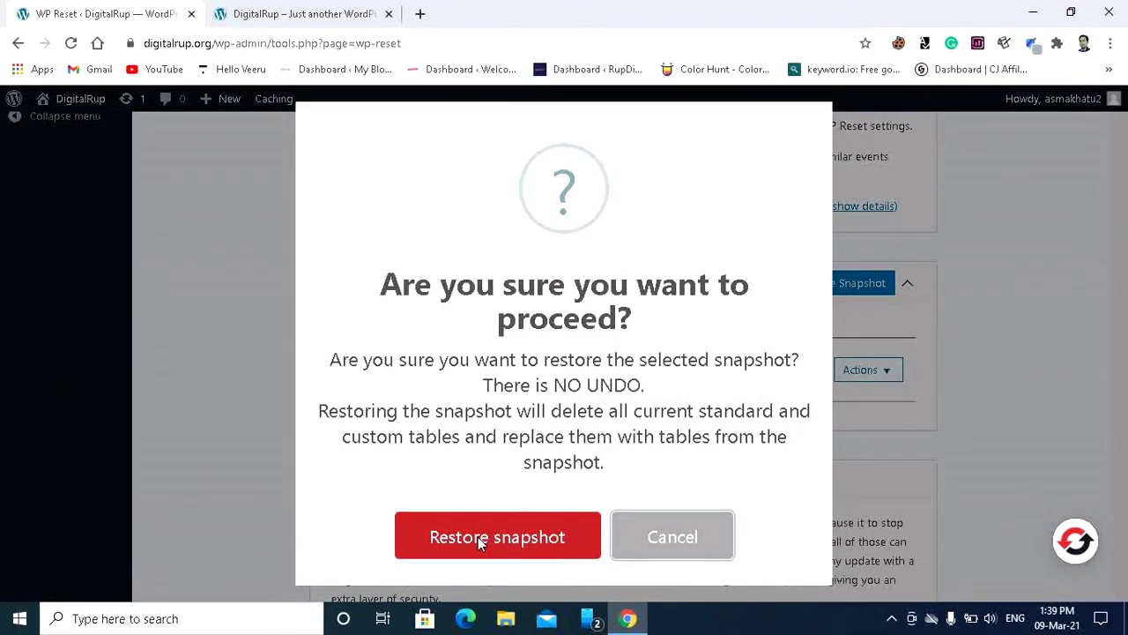
{"action": "left_click", "coordinate": [478, 537]}
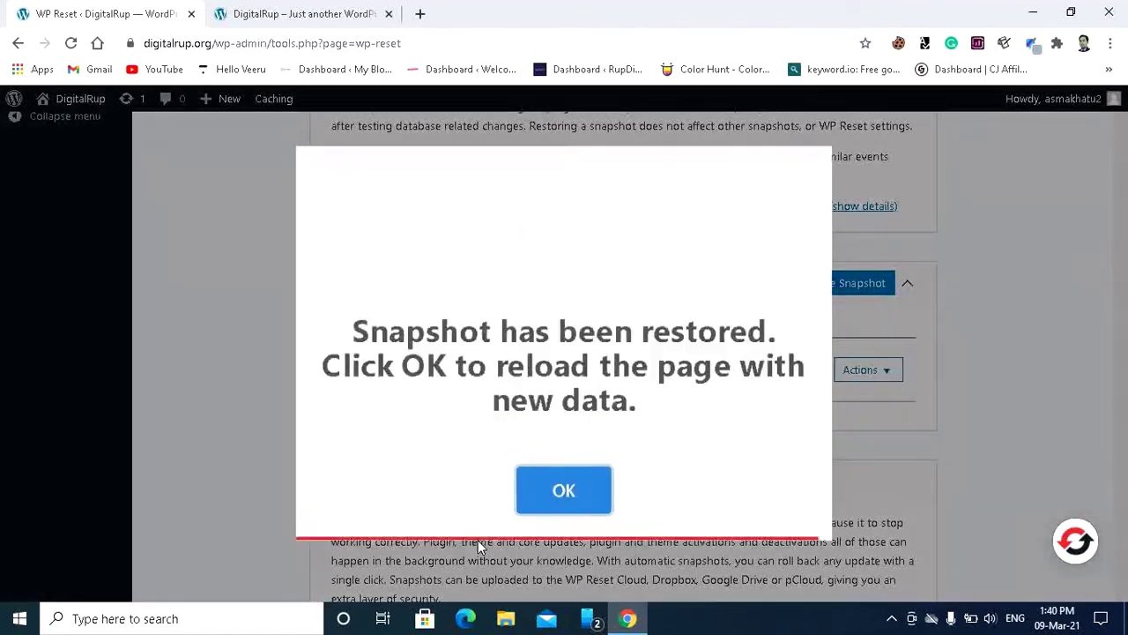
{"action": "left_click", "coordinate": [597, 511]}
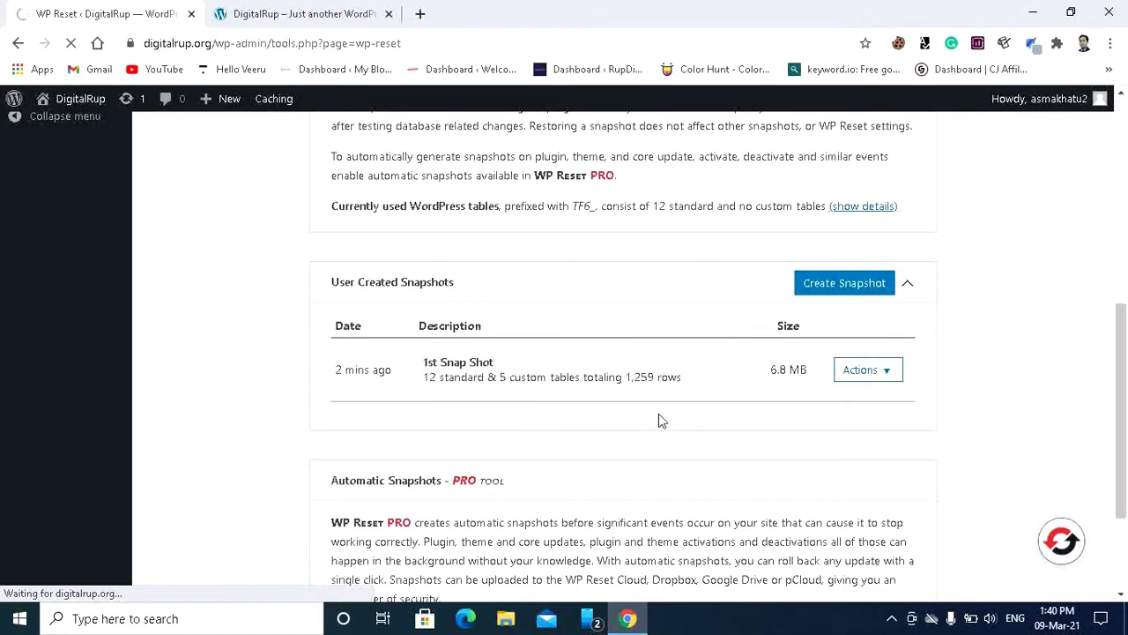
Reload the DigitalRup front page and scroll through the restored original home page
{"action": "left_click", "coordinate": [320, 14]}
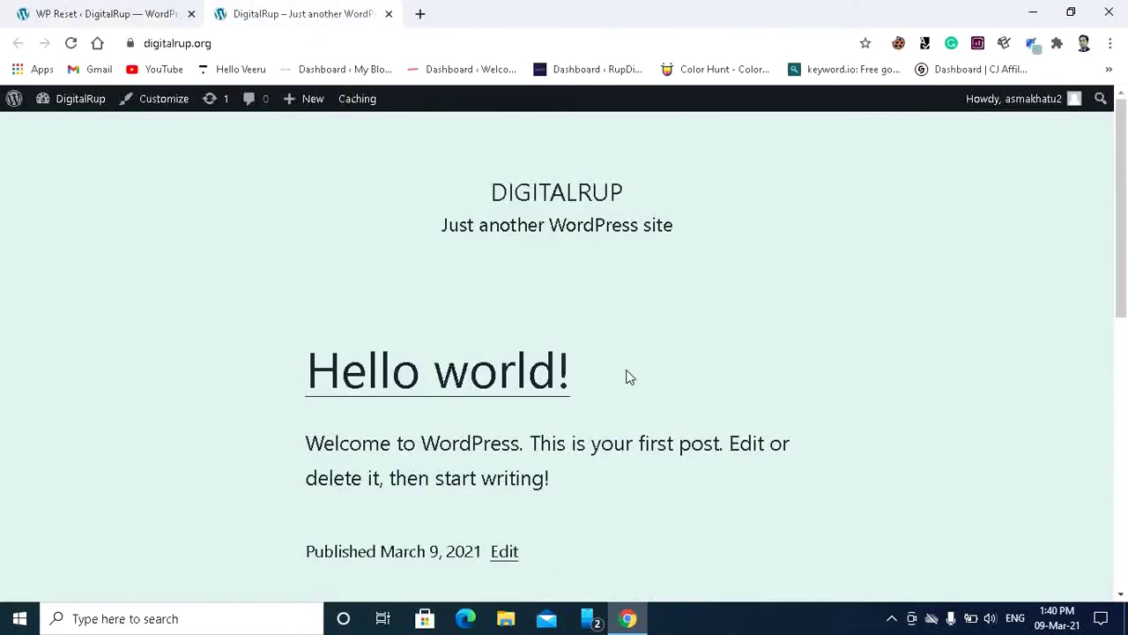
{"action": "left_click", "coordinate": [70, 44]}
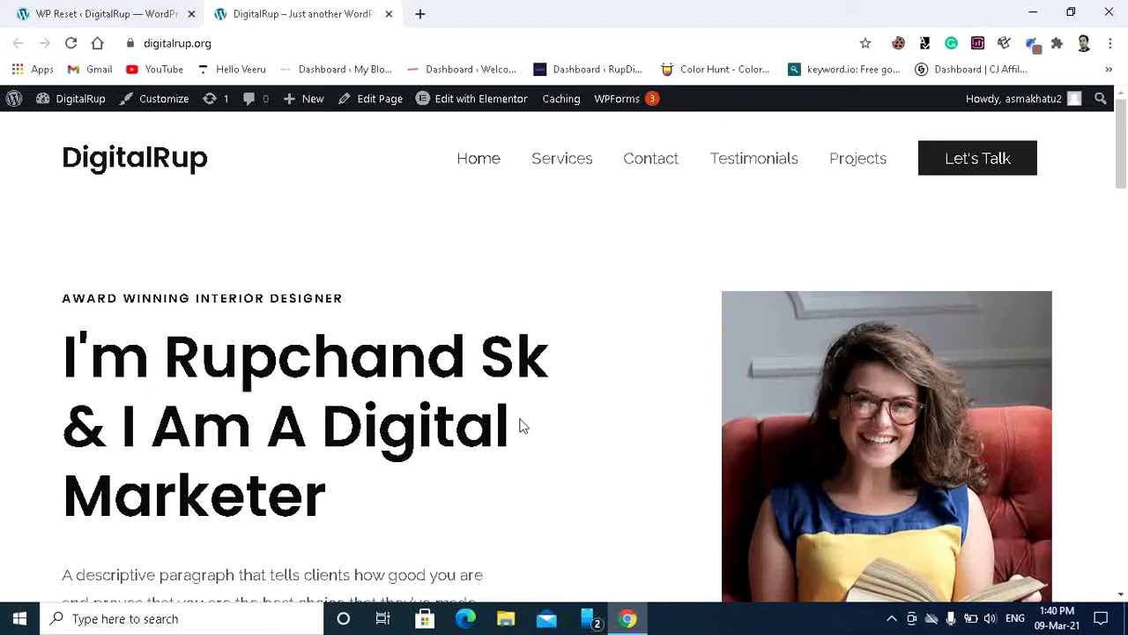
{"action": "scroll", "coordinate": [520, 425], "scroll_direction": "down", "scroll_amount": 4}
{"action": "scroll", "coordinate": [511, 436], "scroll_direction": "down", "scroll_amount": 3}
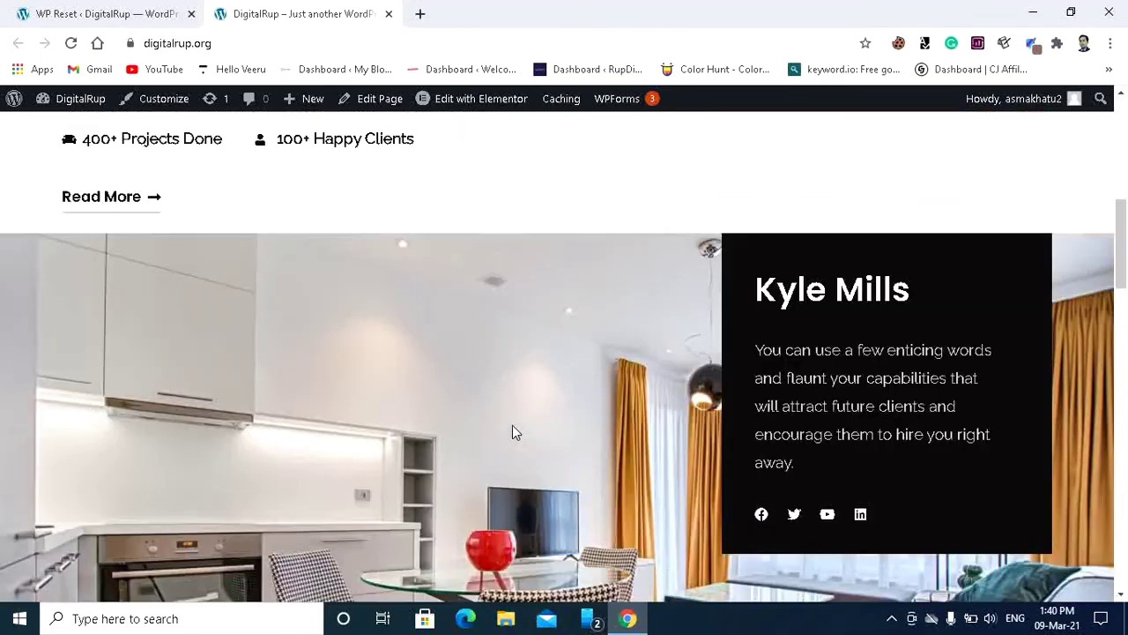